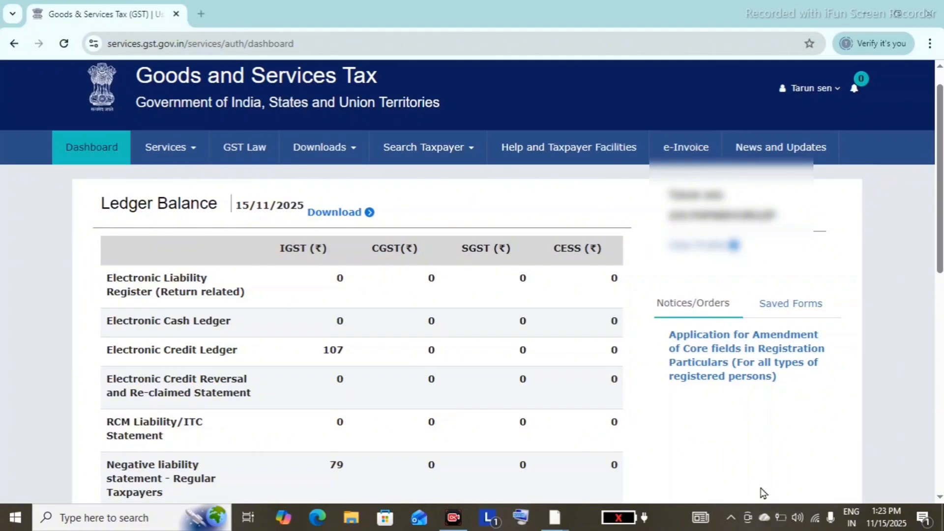
Open the Returns Dashboard and search for returns of the October period in Quarter 3 of financial year 2025-26.
left_click(186, 149)
mouse_move(215, 178)
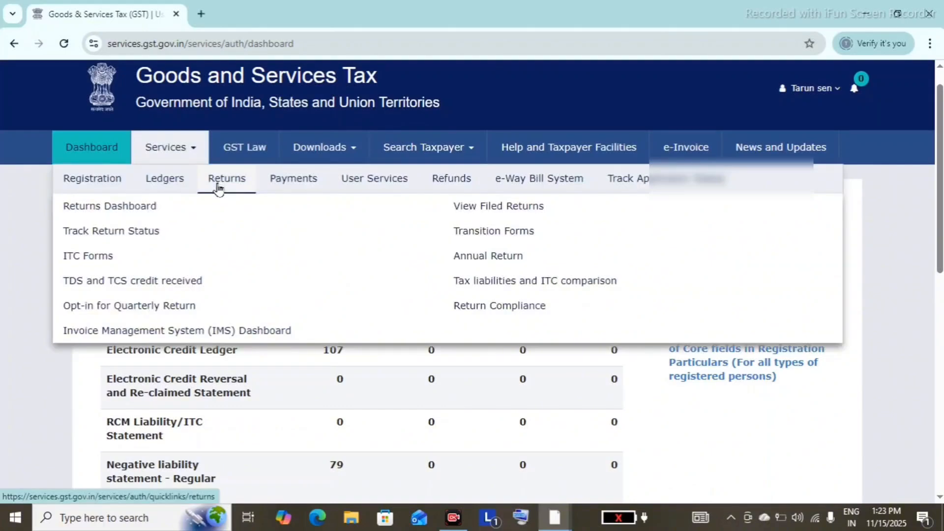
left_click(153, 208)
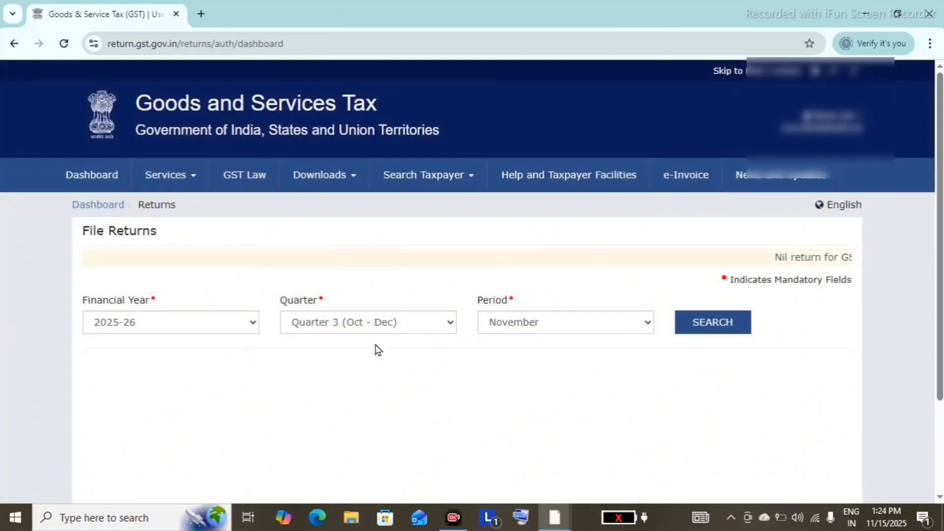
left_click(509, 328)
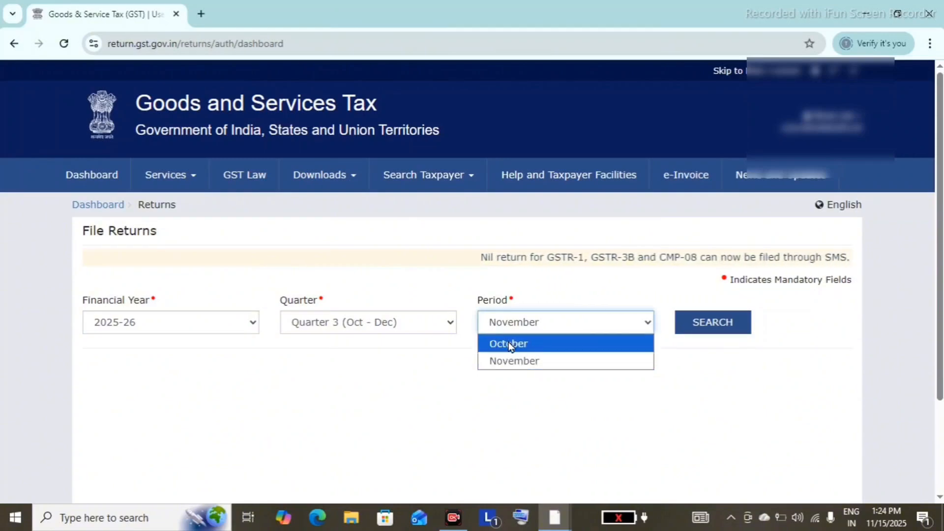
left_click(511, 345)
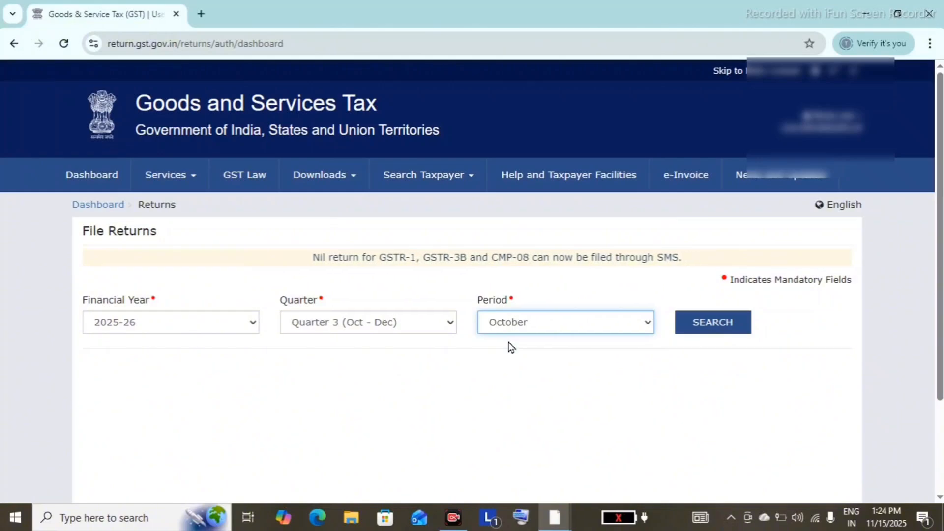
left_click(736, 329)
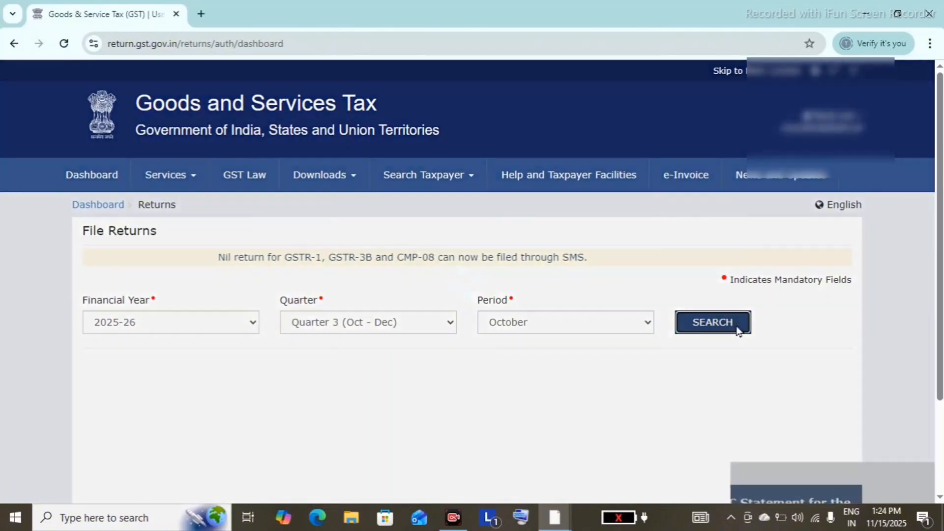
Start preparing the GSTR-3B monthly return online and dismiss its system-generated summary.
scroll(738, 331, "down", 3)
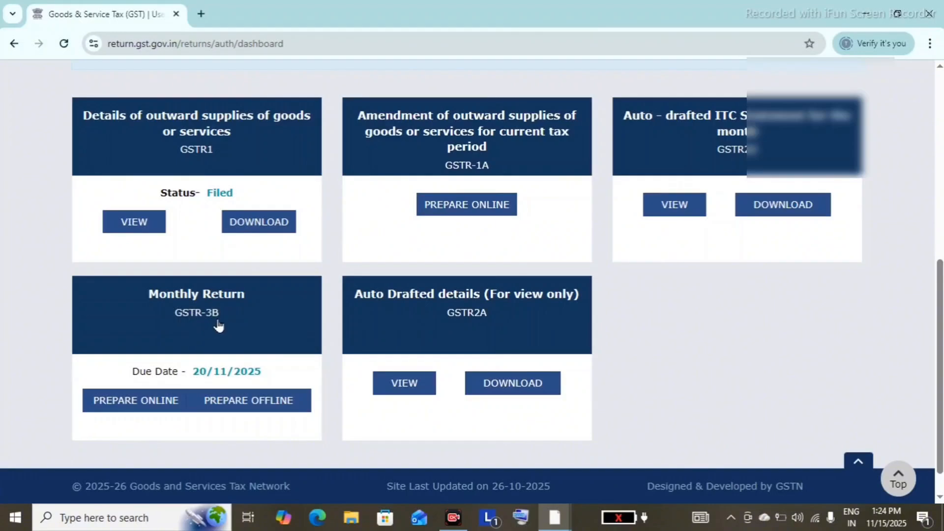
left_click(134, 401)
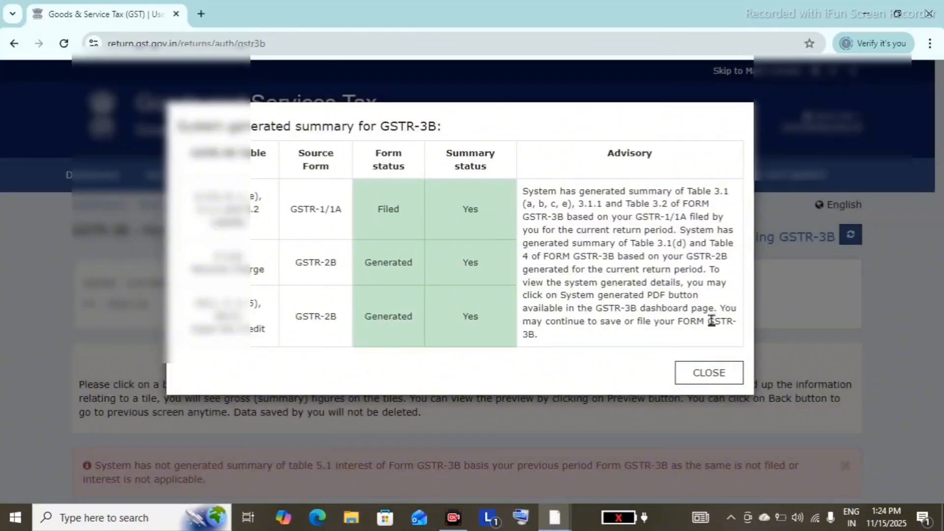
left_click(708, 374)
Confirm the prefilled outward and reverse charge inward supplies in table 3.1, accepting the guidelines for IGST refund on exports.
scroll(711, 384, "down", 1)
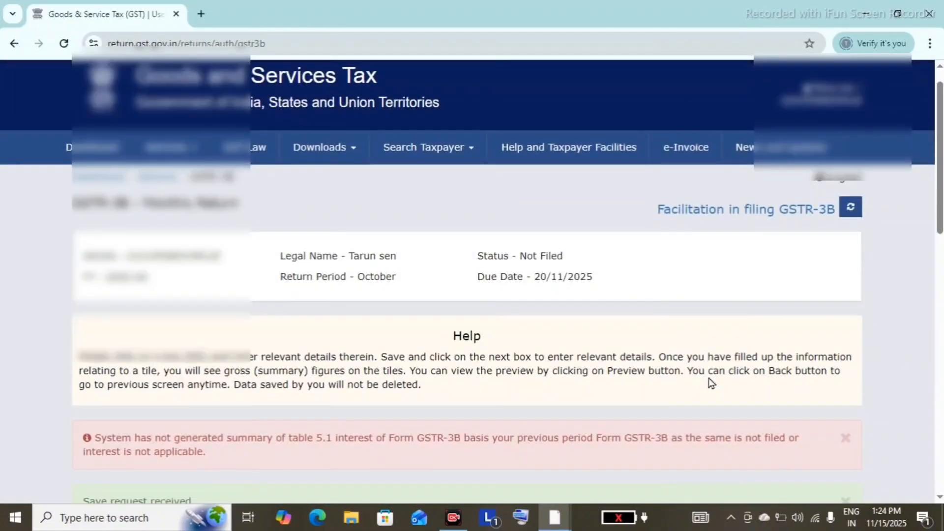
scroll(711, 384, "down", 5)
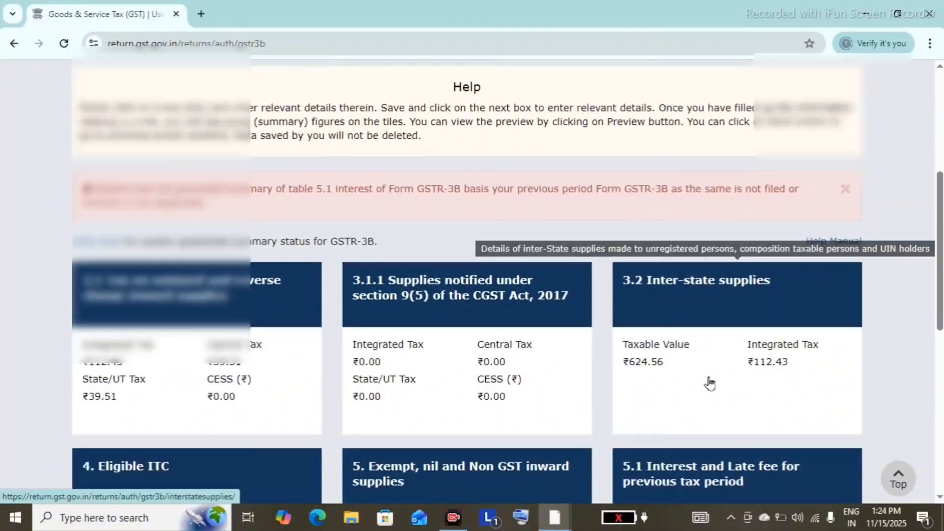
scroll(710, 383, "down", 3)
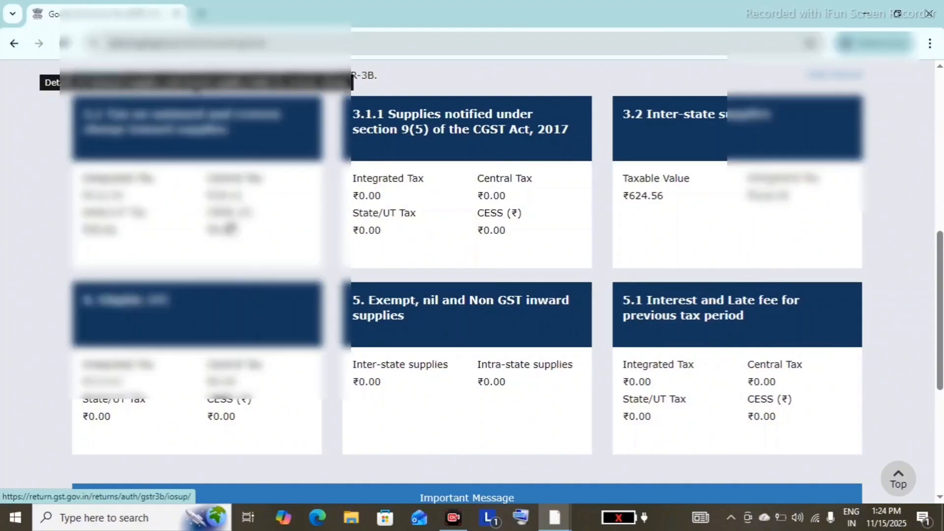
left_click(229, 227)
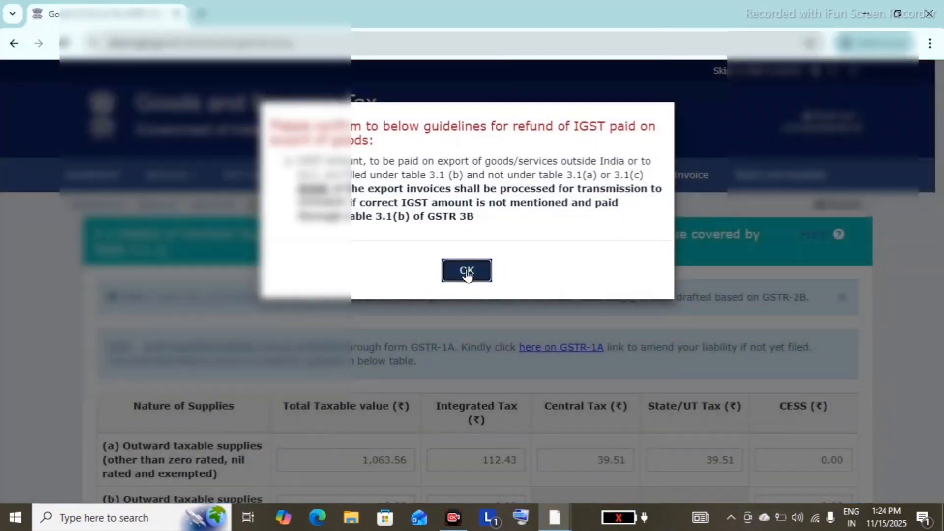
left_click(467, 271)
scroll(466, 270, "down", 1)
scroll(466, 270, "down", 5)
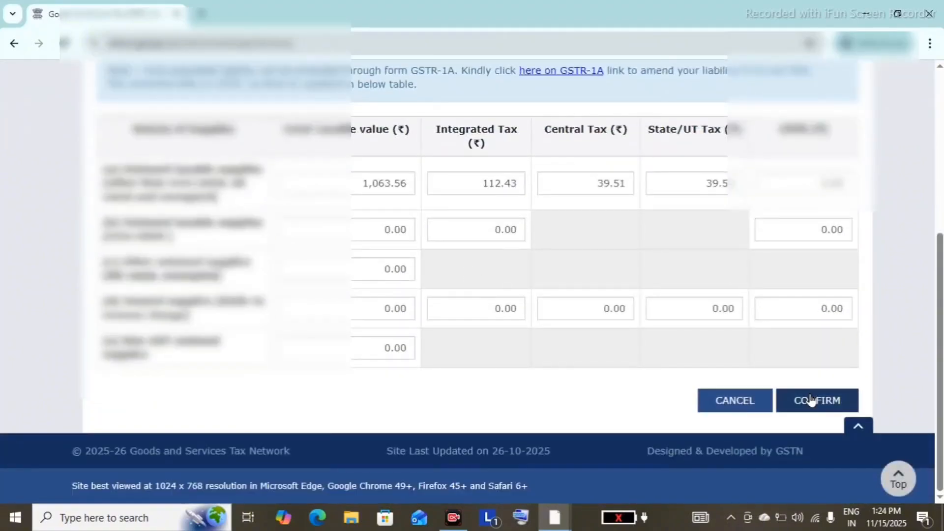
left_click(812, 399)
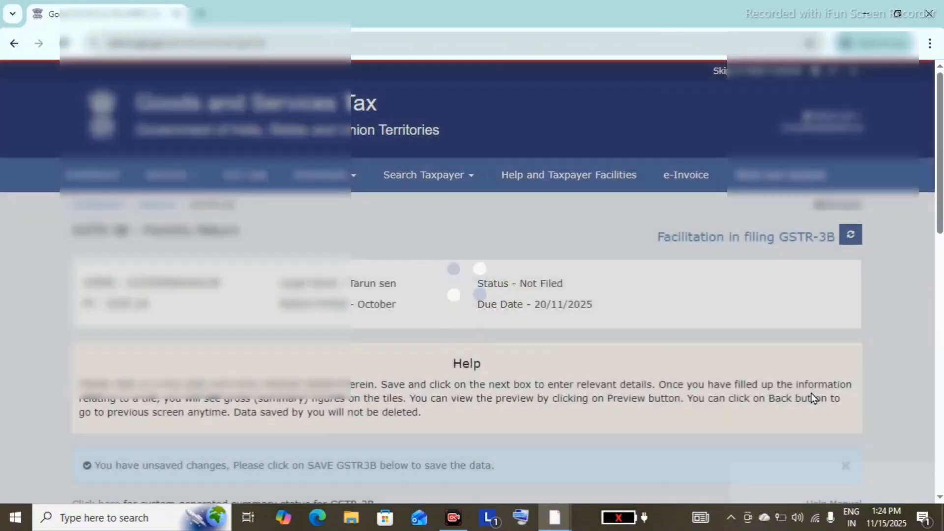
Review the state-wise supplies to unregistered persons in table 3.2 Inter-state supplies and confirm the table.
scroll(812, 399, "down", 5)
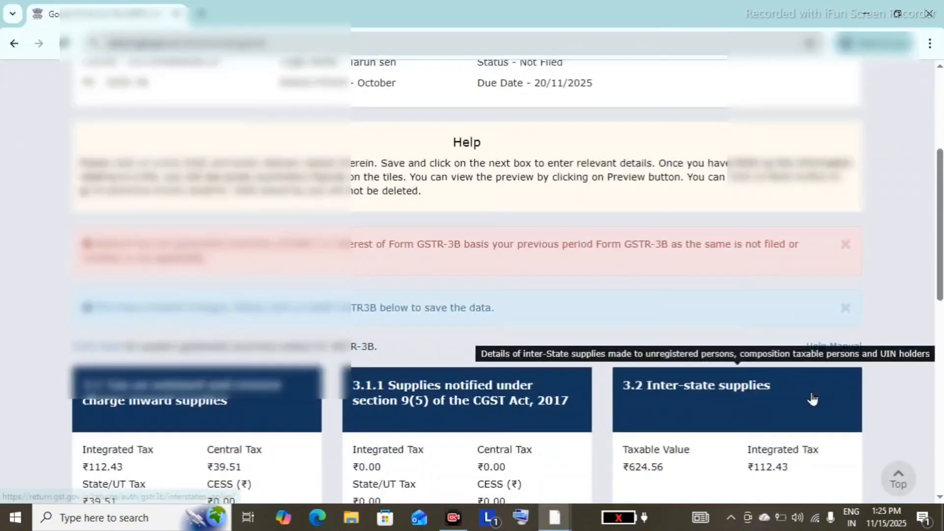
scroll(812, 400, "down", 5)
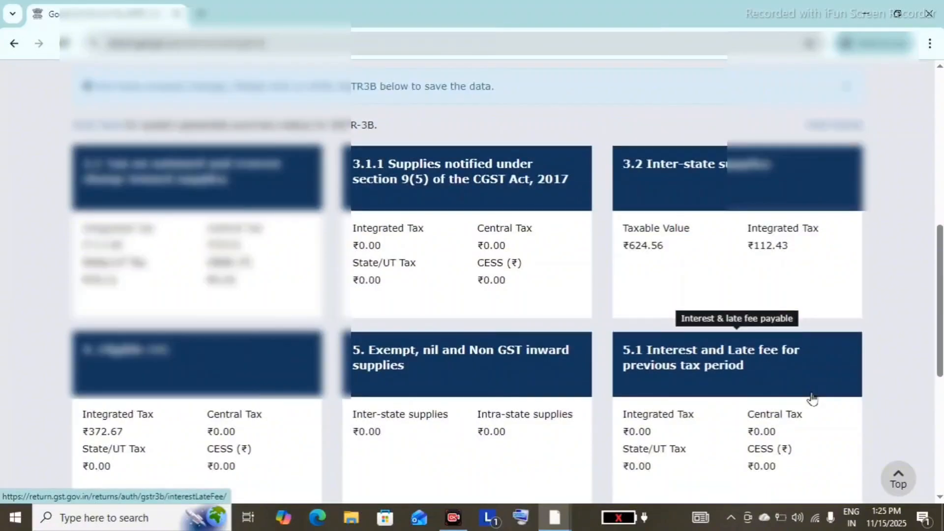
left_click(742, 274)
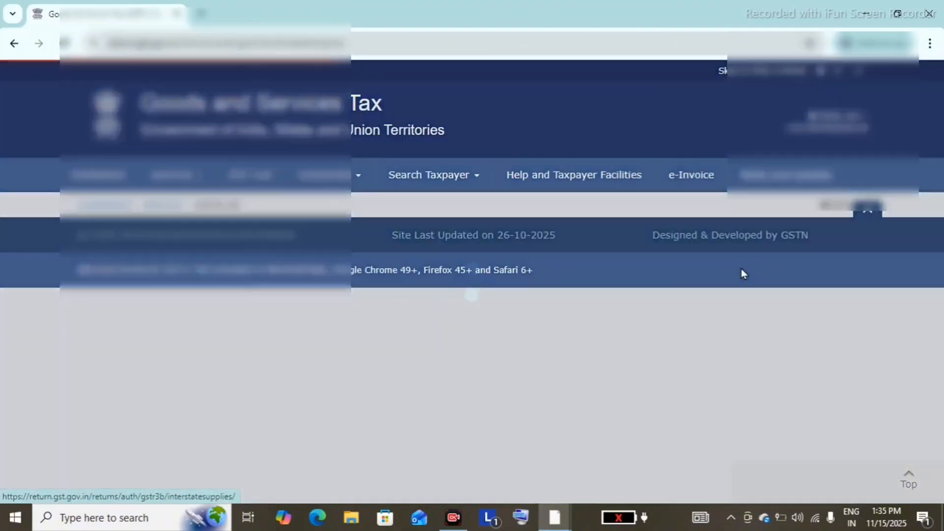
scroll(741, 268, "down", 3)
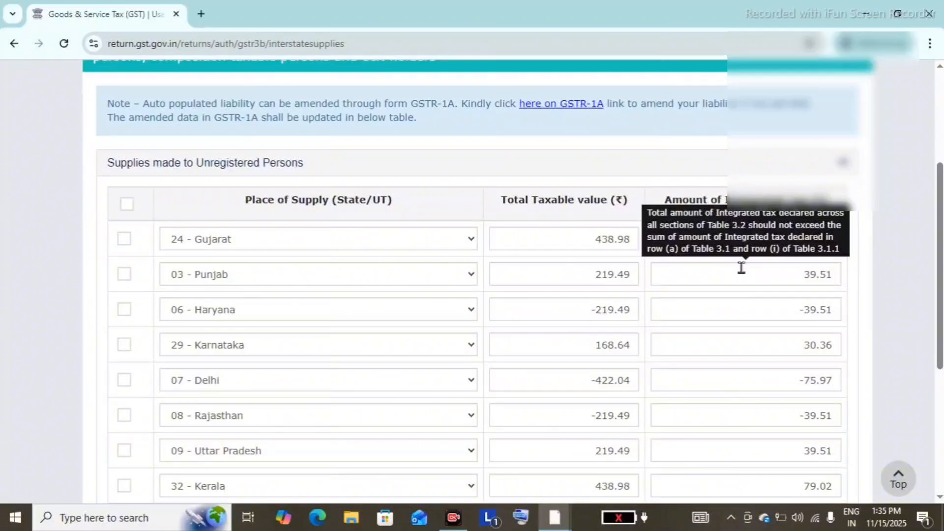
scroll(743, 272, "down", 1)
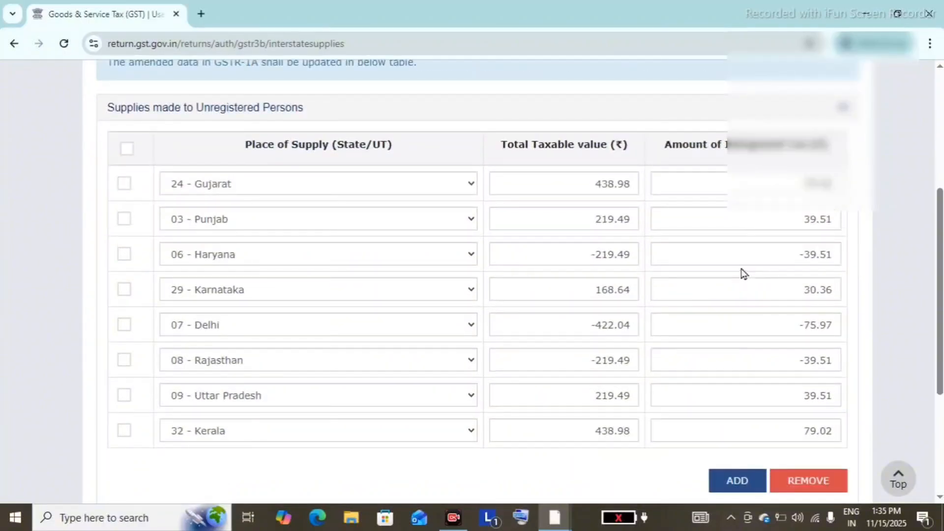
scroll(744, 273, "down", 3)
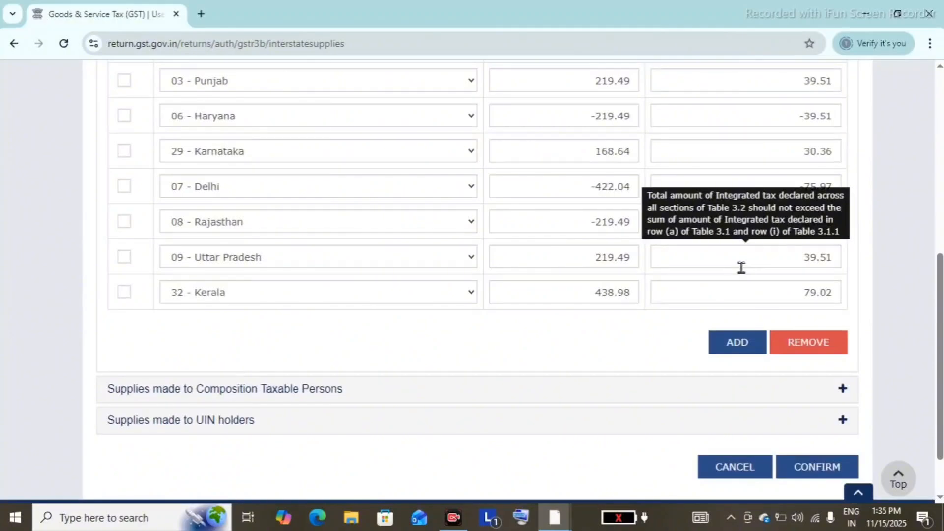
scroll(742, 268, "down", 2)
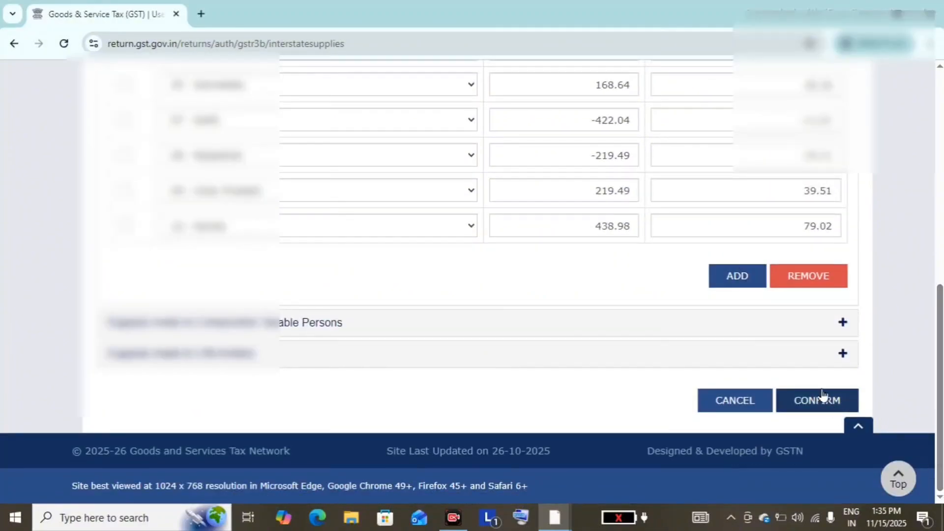
left_click(822, 396)
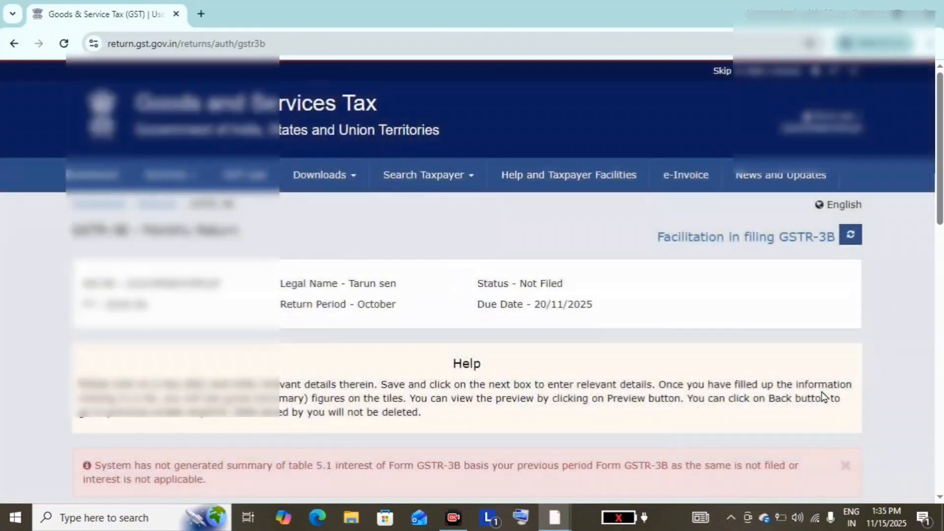
Review the auto-drafted input tax credit values in table 4 Eligible ITC and confirm the table.
scroll(823, 395, "down", 8)
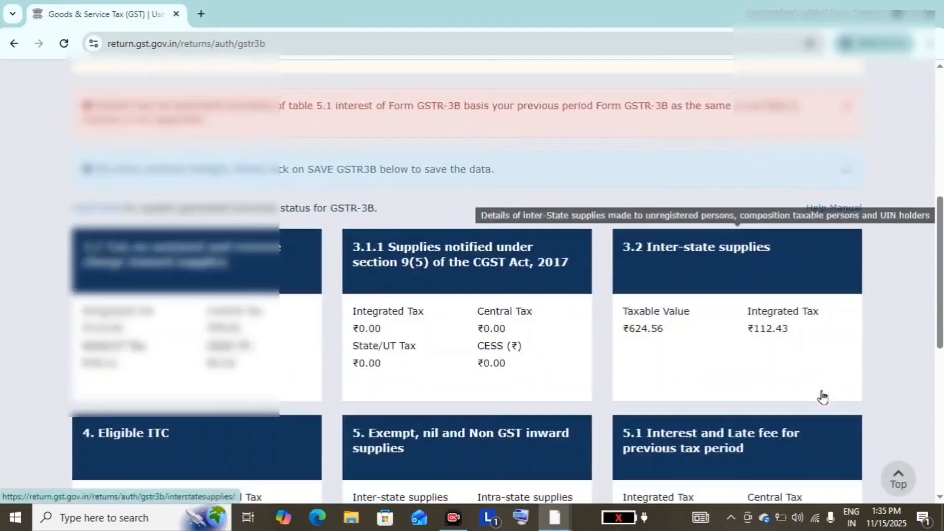
scroll(822, 398, "down", 3)
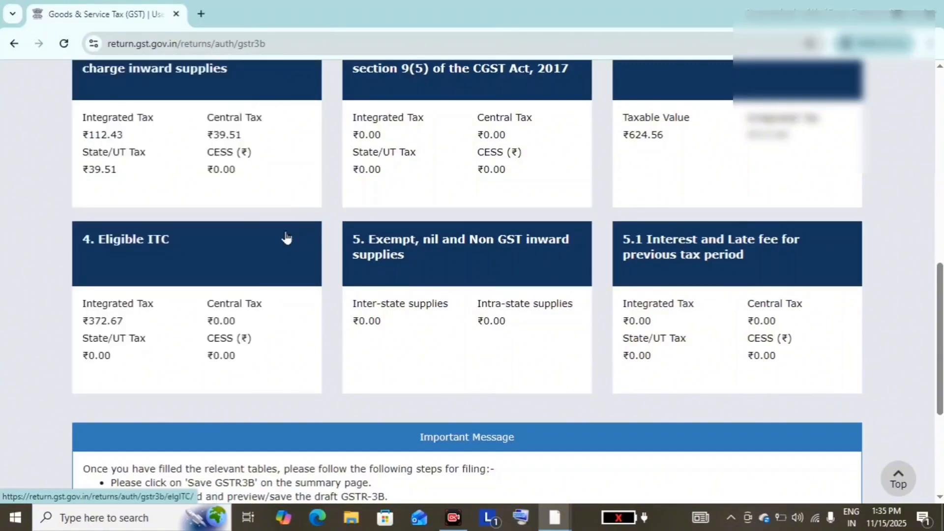
left_click(221, 308)
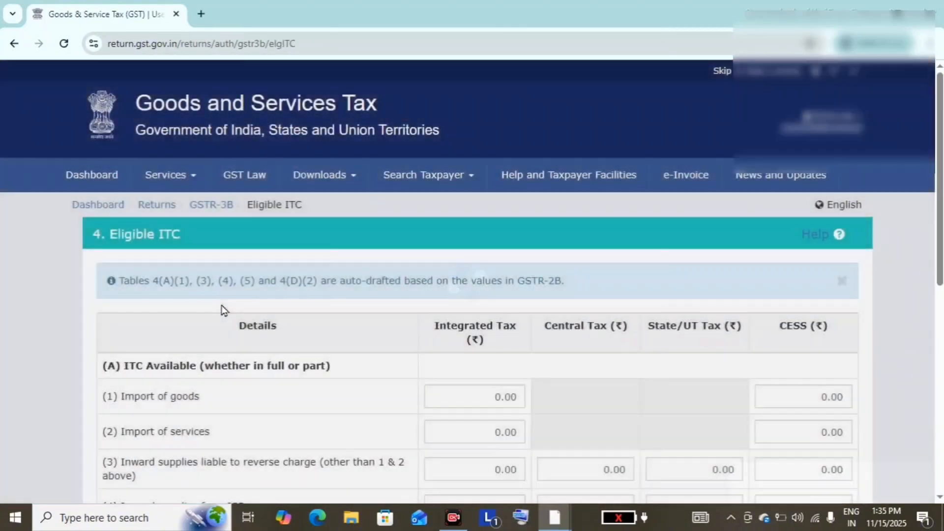
scroll(225, 310, "down", 3)
scroll(224, 310, "down", 5)
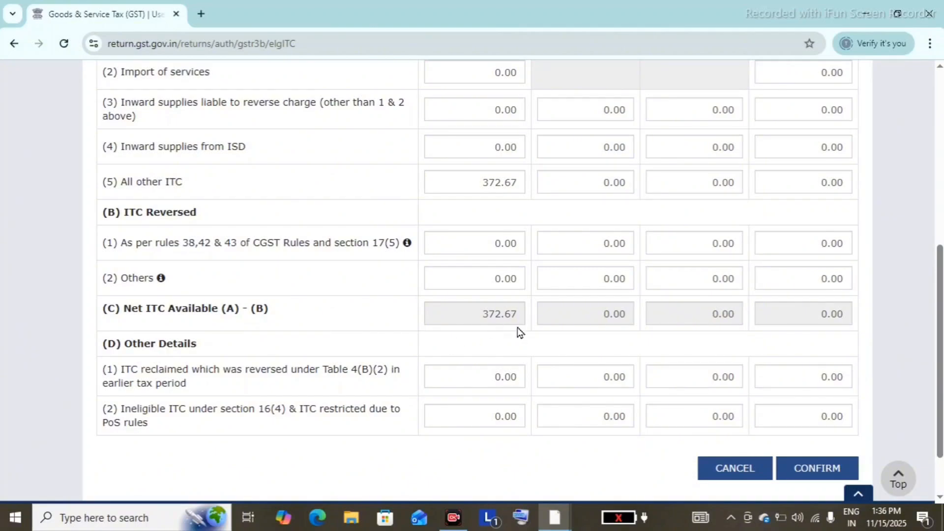
scroll(517, 326, "up", 5)
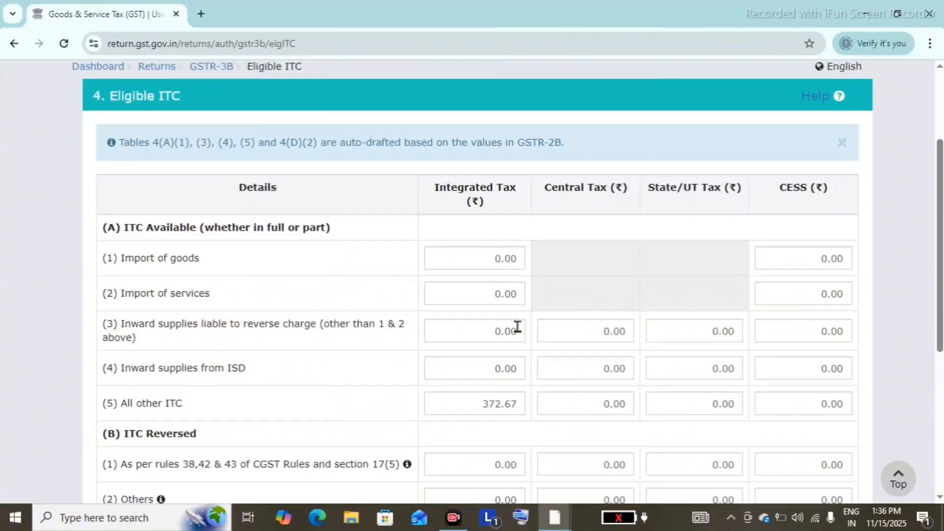
scroll(518, 327, "down", 4)
scroll(517, 327, "up", 1)
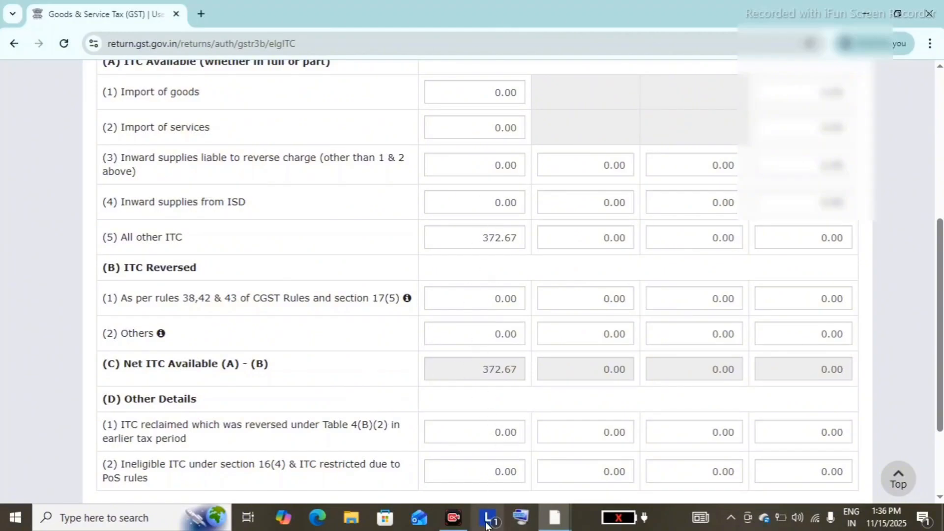
key("Down")
key("Down")
key("Down")
key("Down")
key("Down")
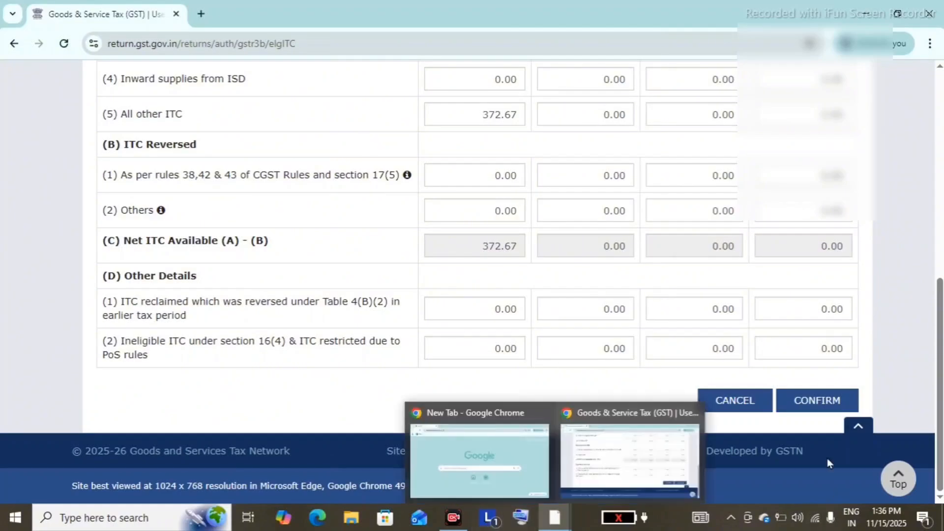
left_click(814, 400)
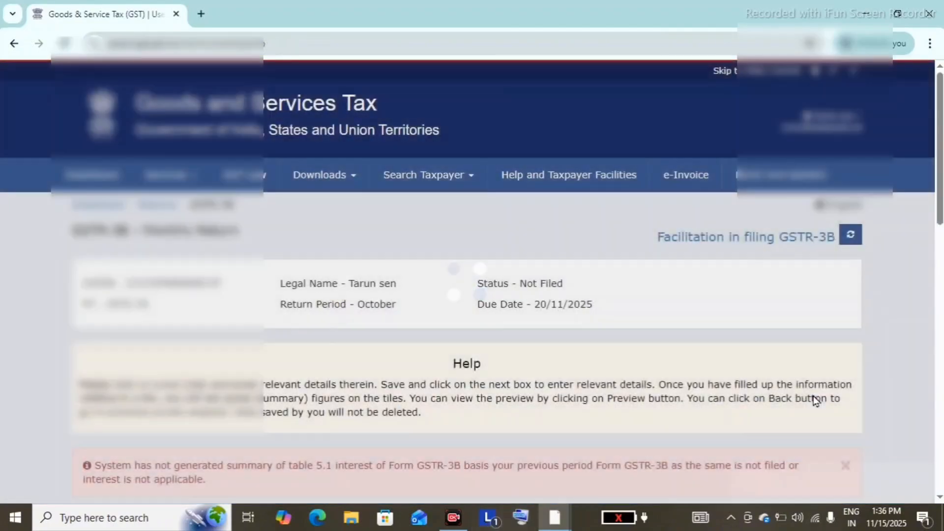
Save the GSTR-3B return with the confirmed tables.
scroll(813, 396, "down", 12)
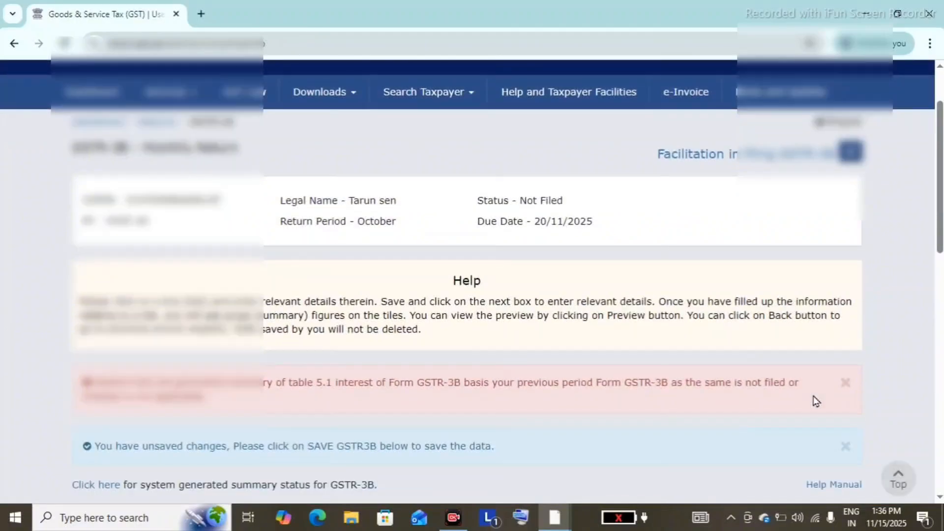
scroll(816, 400, "down", 1)
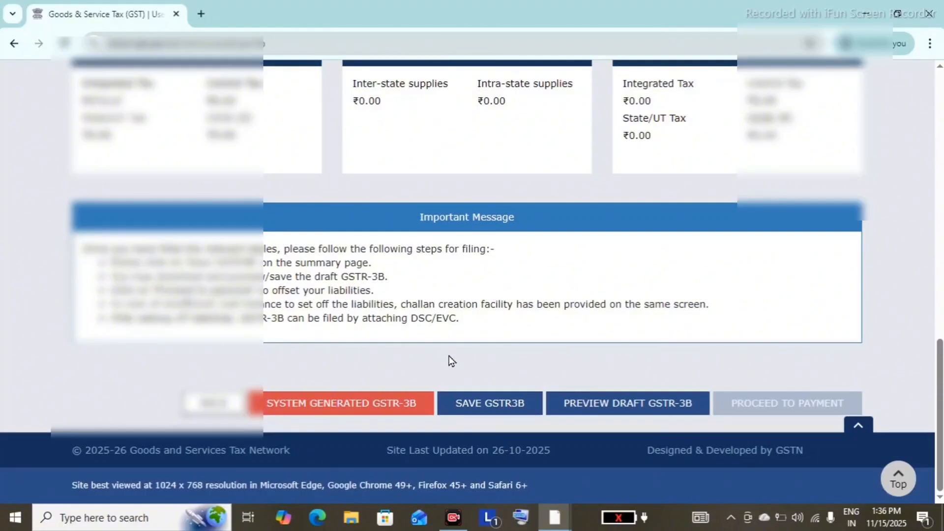
left_click(475, 409)
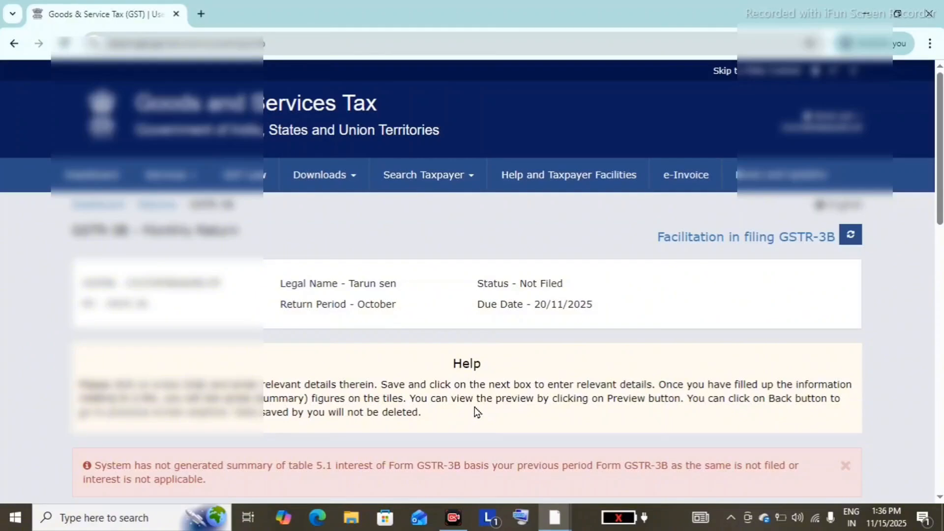
Proceed to payment for the saved GSTR-3B and view the 6.1 Payment of tax table.
scroll(476, 411, "down", 15)
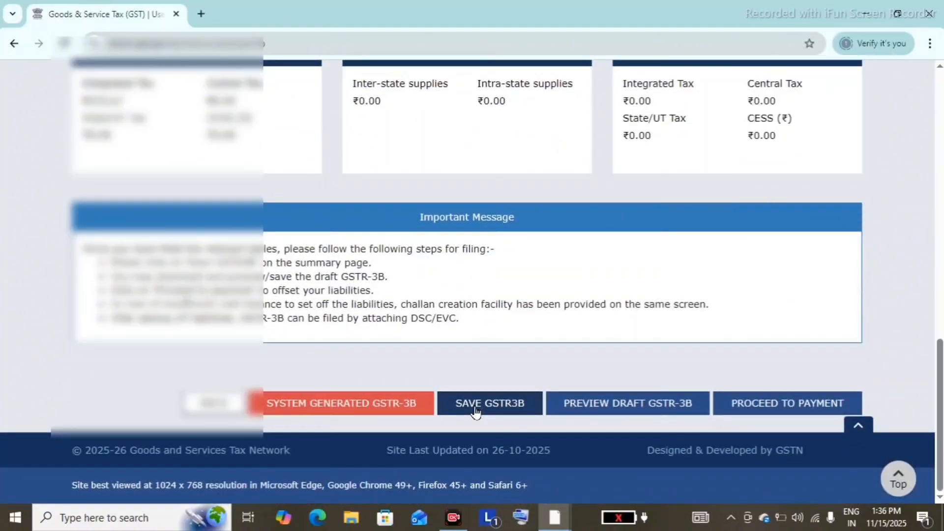
left_click(773, 415)
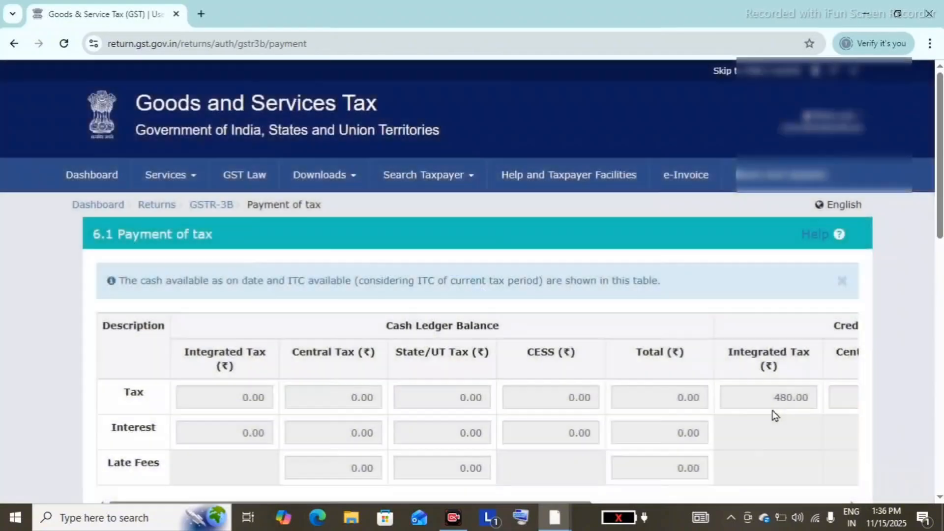
scroll(775, 415, "down", 3)
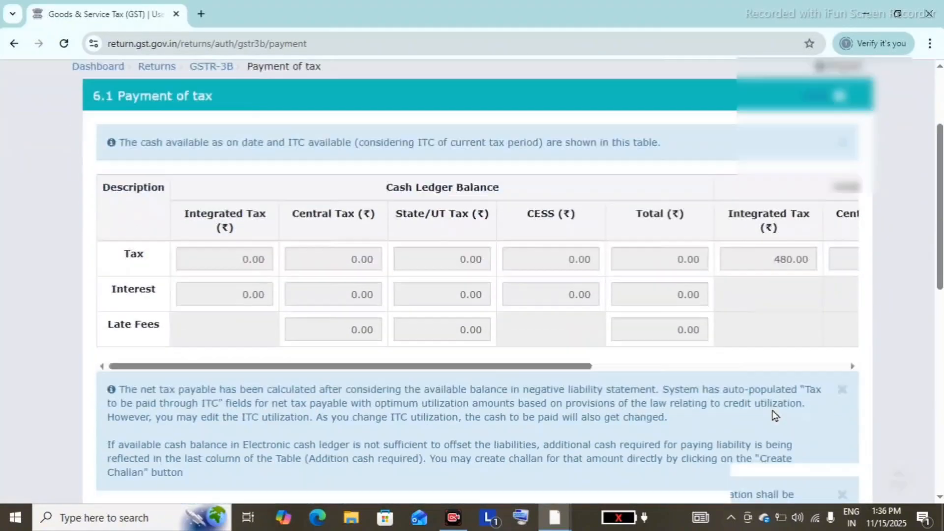
Review the ledger balances and tax liability figures in 6.1 Payment of tax and proceed to file the GSTR-3B return.
scroll(775, 415, "down", 1)
scroll(775, 416, "up", 1)
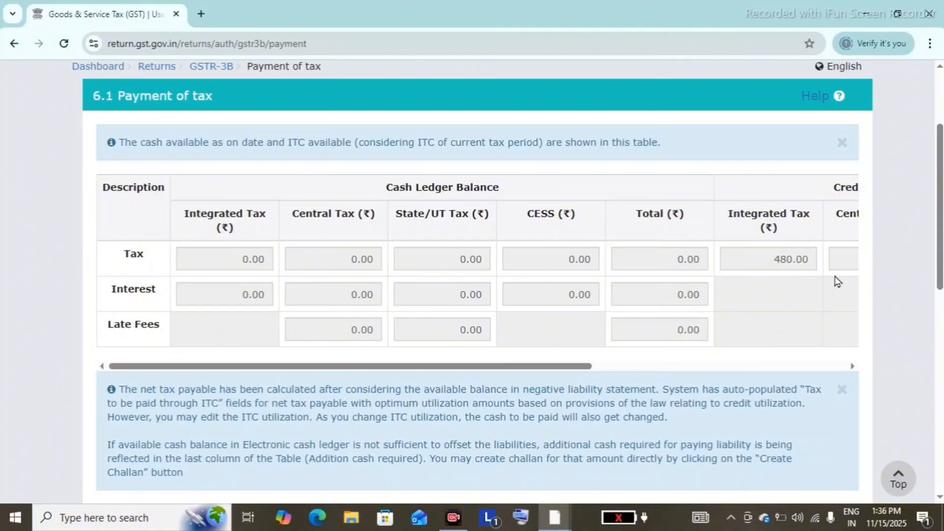
scroll(856, 351, "down", 1)
scroll(857, 354, "down", 10)
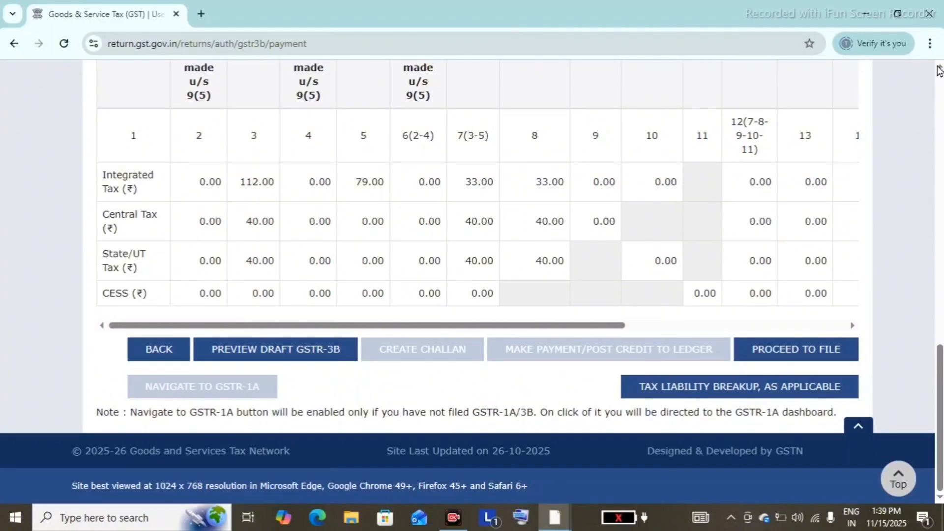
scroll(939, 70, "up", 2)
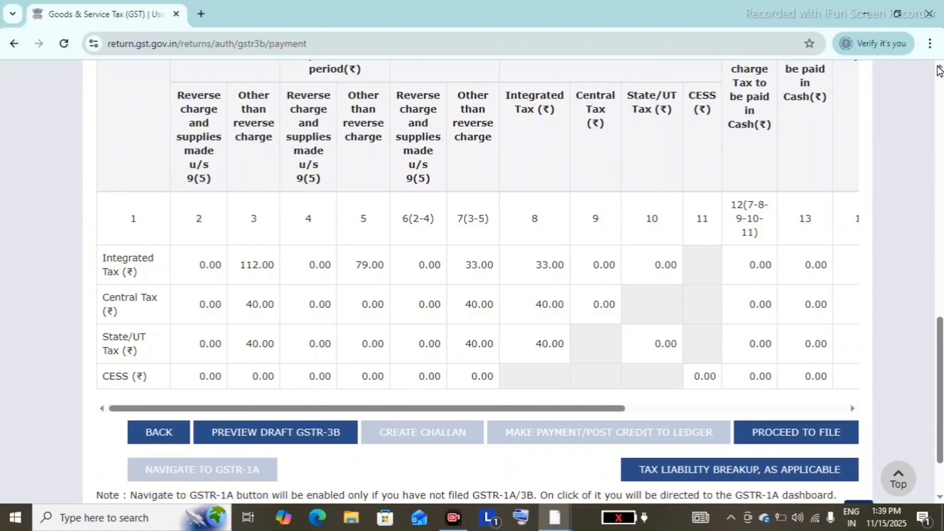
scroll(939, 71, "down", 1)
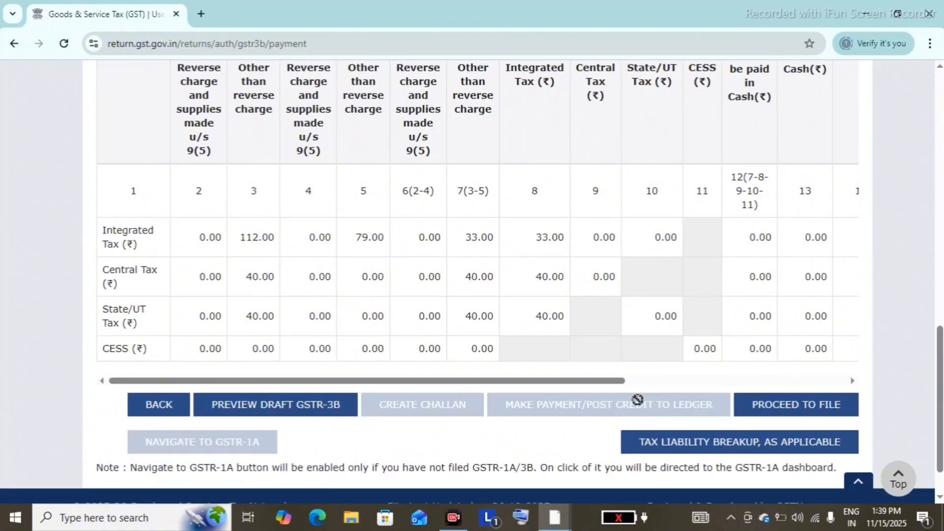
scroll(638, 405, "up", 10)
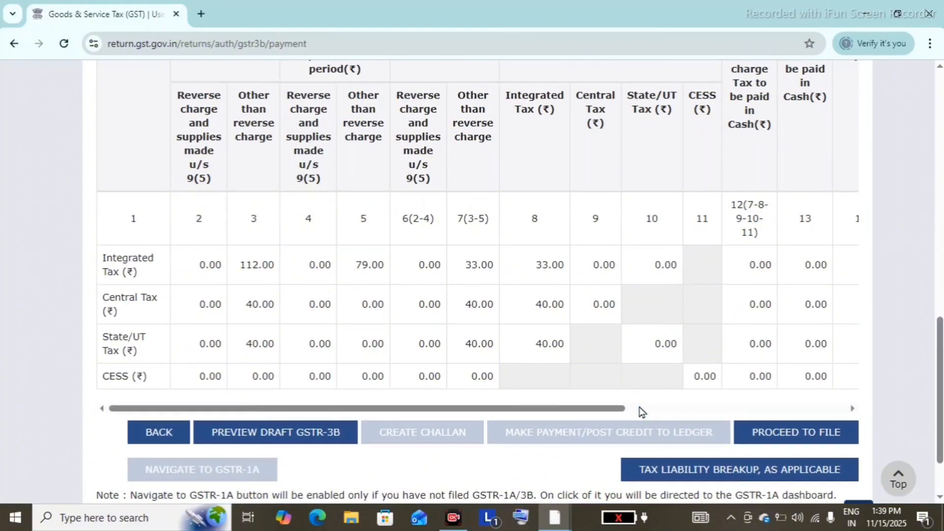
scroll(642, 412, "up", 3)
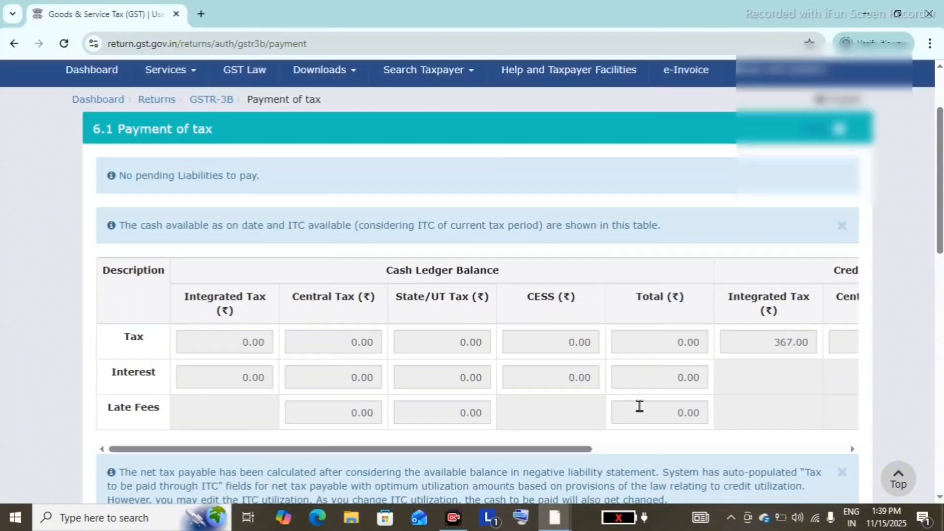
scroll(641, 412, "down", 12)
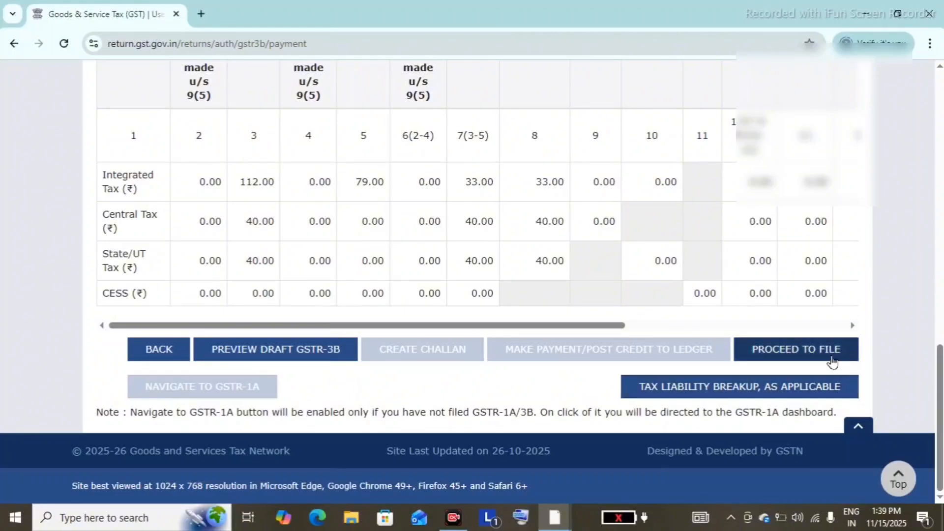
left_click(832, 363)
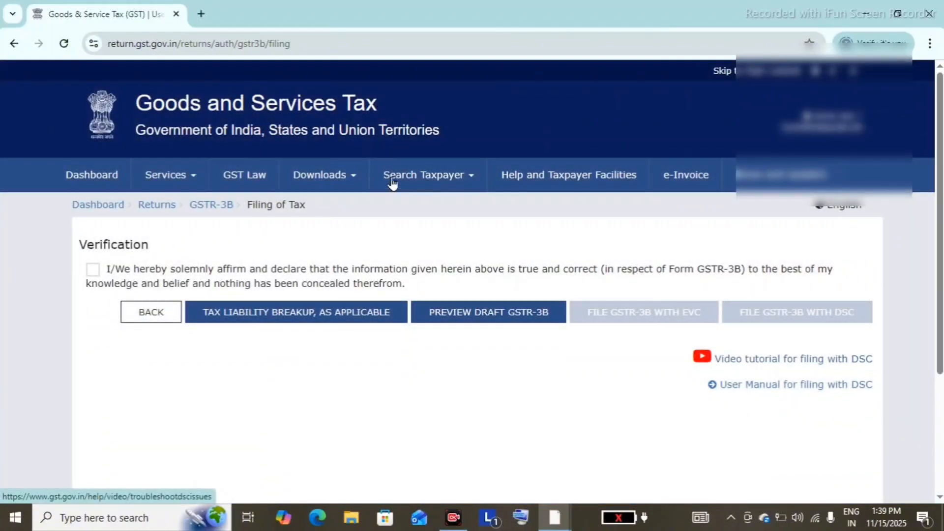
Accept the verification declaration, choose the authorised signatory, and file the GSTR-3B return with EVC.
left_click(92, 269)
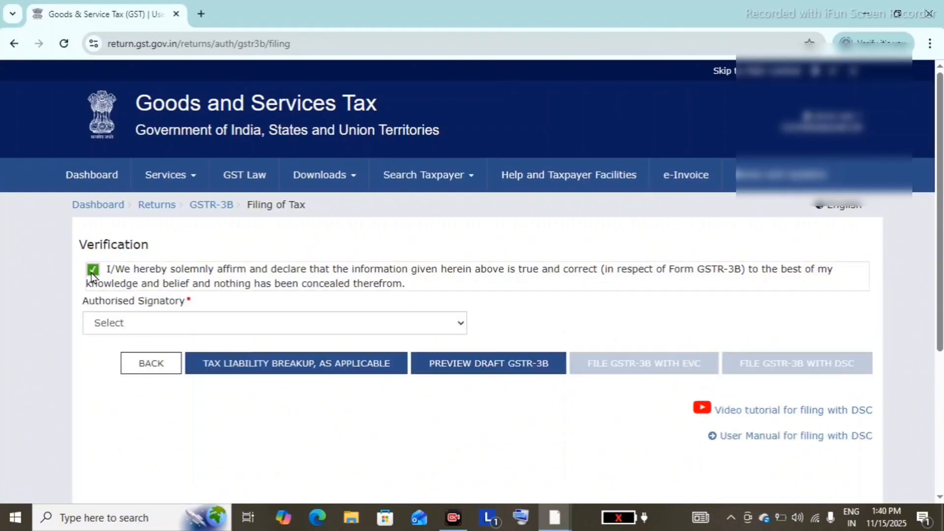
left_click(148, 328)
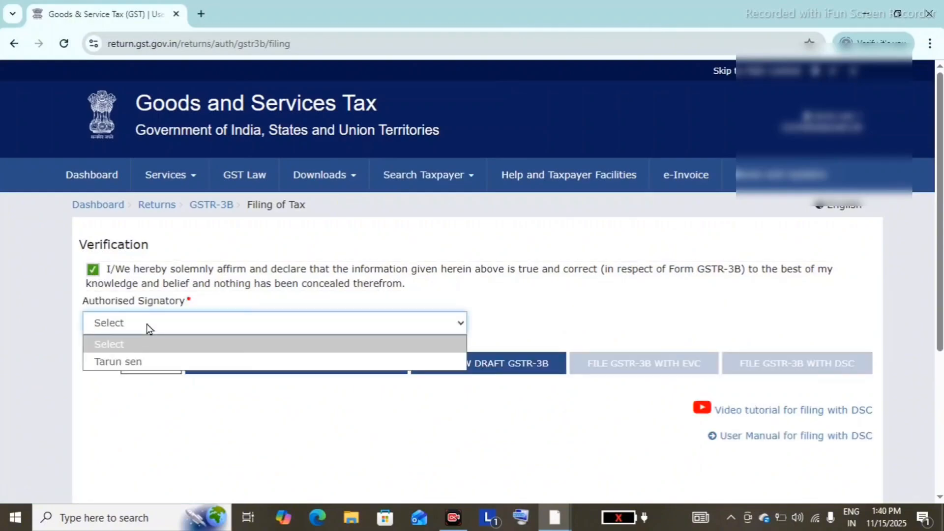
left_click(145, 362)
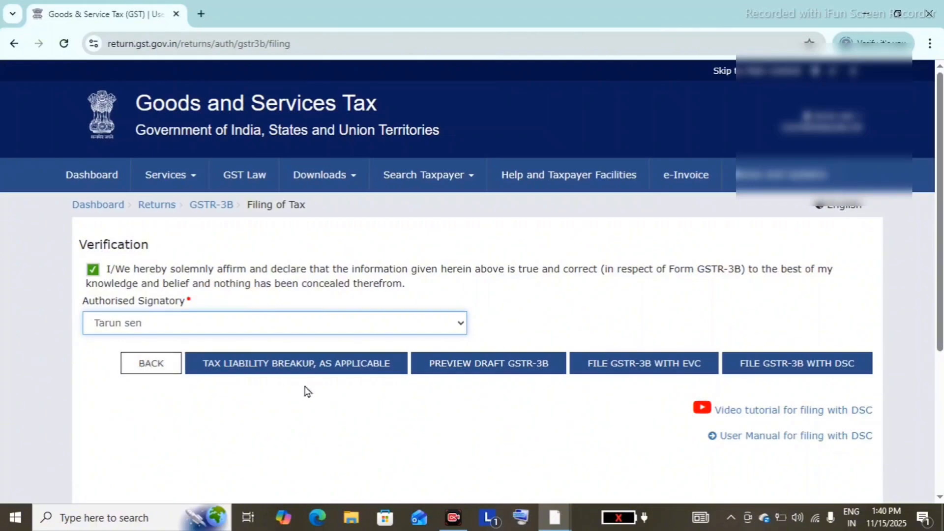
left_click(657, 364)
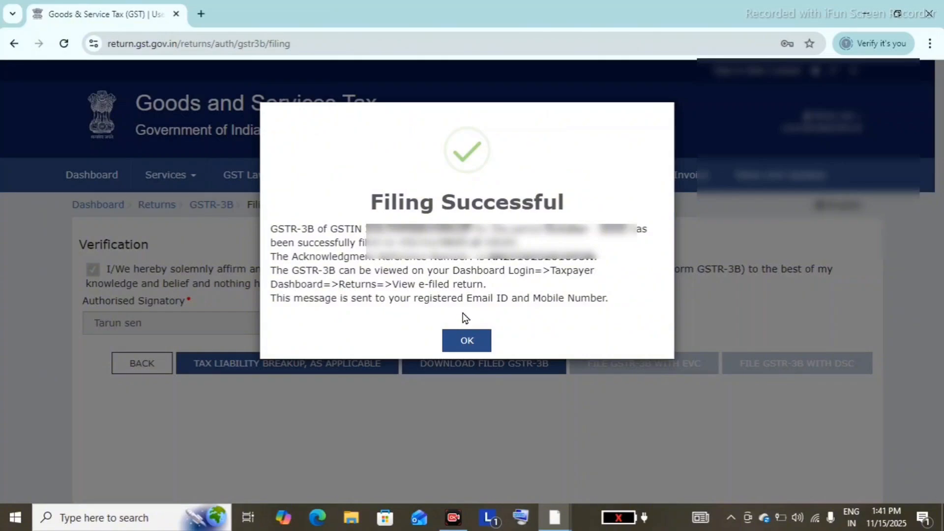
left_click(471, 339)
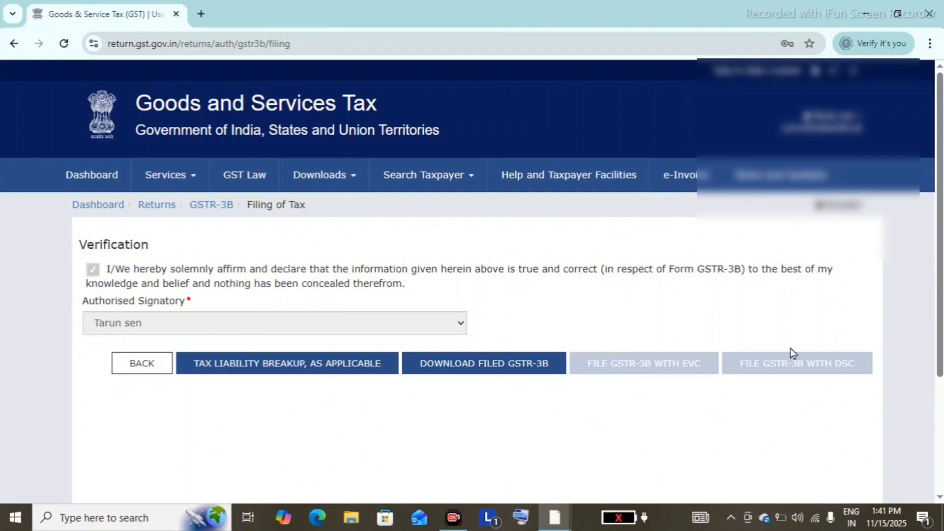
Open the Returns Dashboard and search for the October returns in Quarter 3 (Oct - Dec) of financial year 2025-26.
left_click(164, 183)
mouse_move(211, 212)
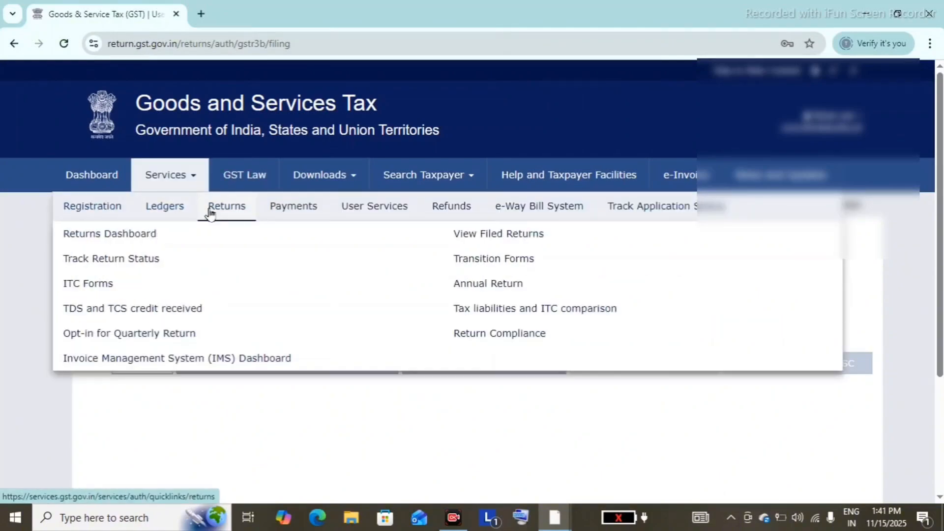
left_click(132, 235)
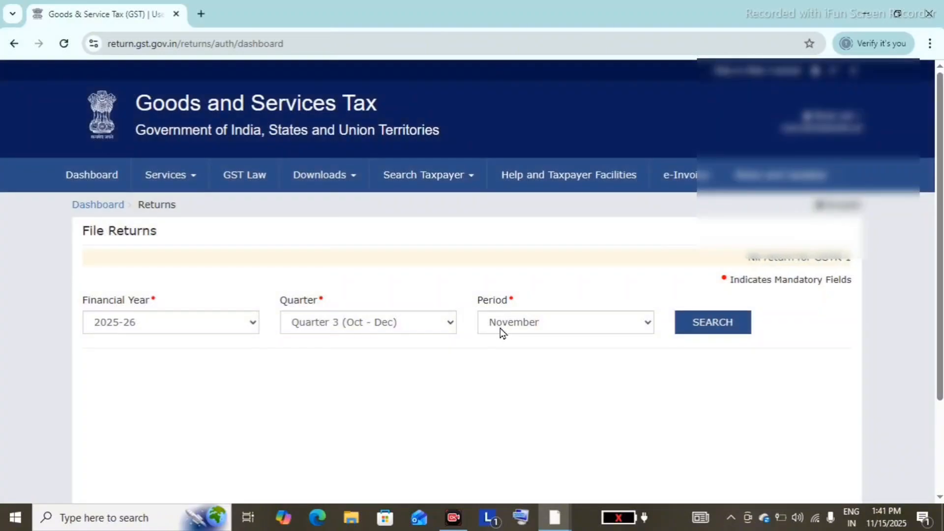
left_click(500, 329)
left_click(501, 343)
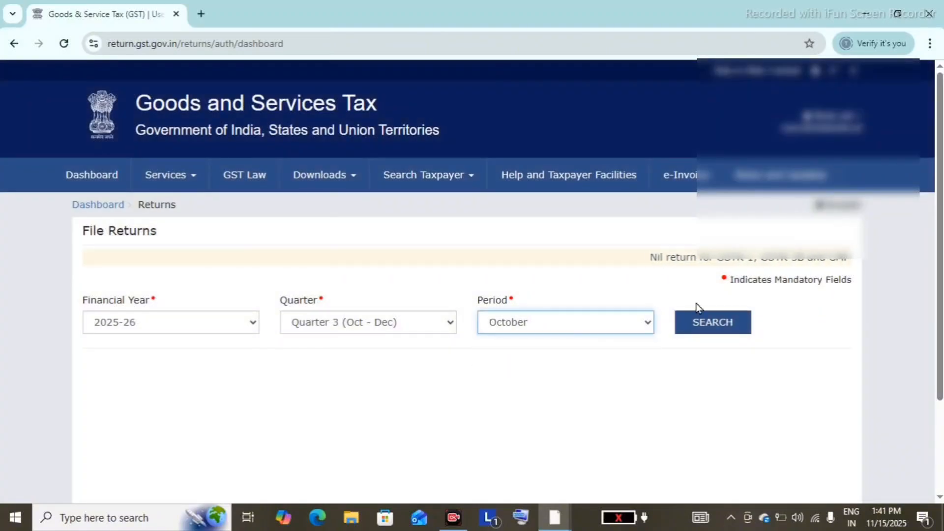
left_click(696, 325)
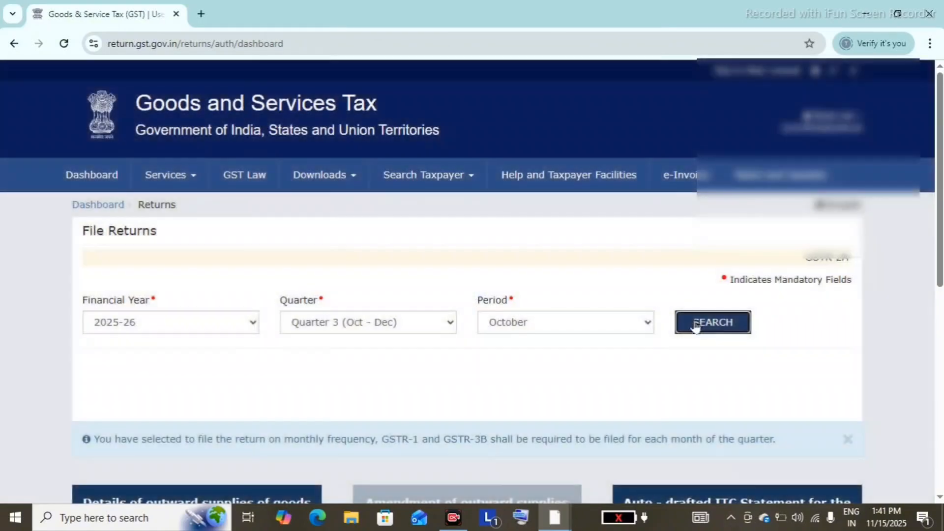